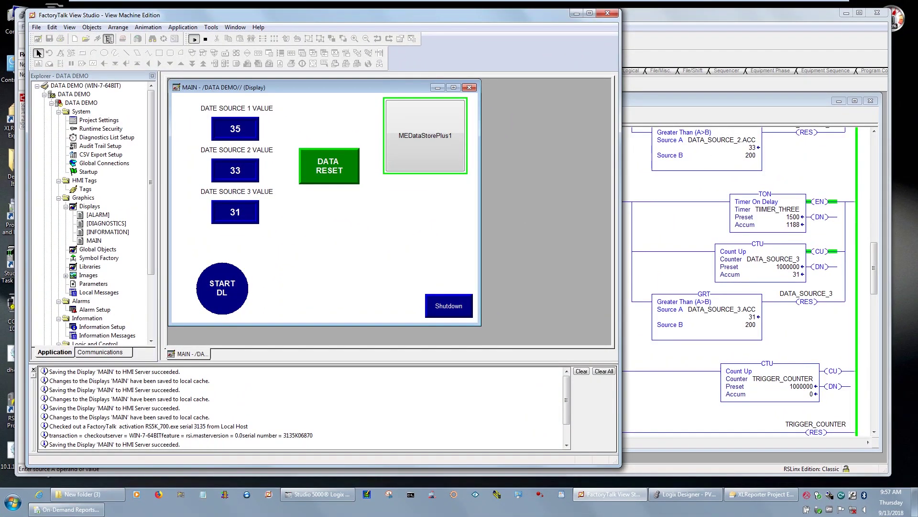
- Bring up the Studio 5000 Logix Emulate chassis window to view its slots, and minimize it
{"action": "left_click", "coordinate": [317, 494]}
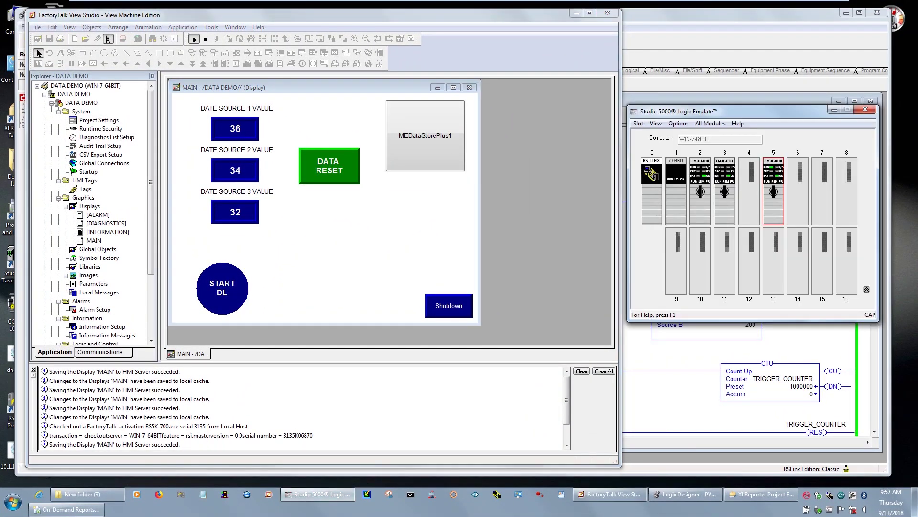
{"action": "left_click_drag", "start_coordinate": [765, 111], "coordinate": [774, 78]}
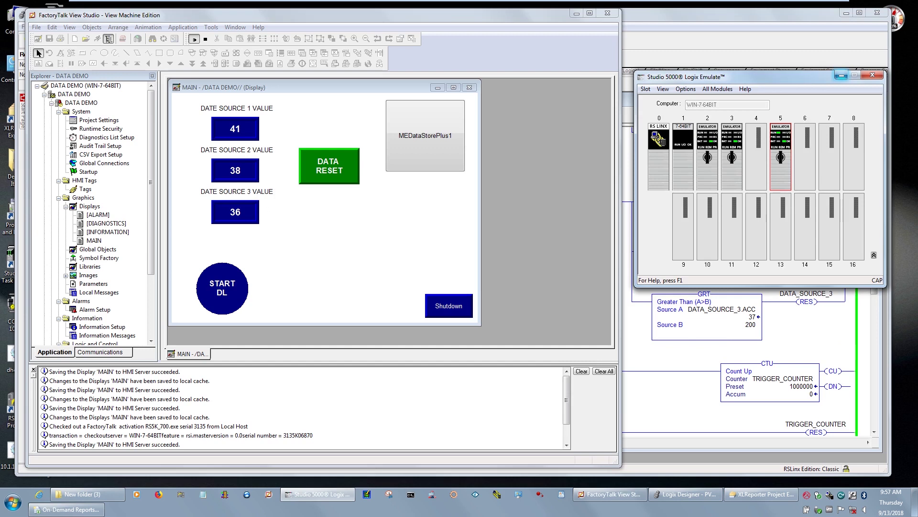
{"action": "left_click", "coordinate": [842, 76]}
- Switch to Logix Designer and examine the timer, counter and comparison logic for the three data sources in MainRoutine
{"action": "key", "text": "alt+Tab"}
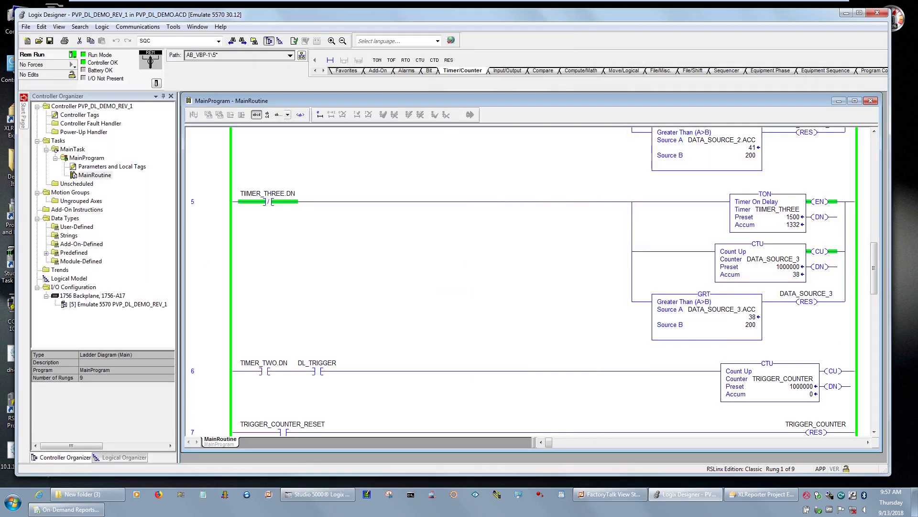
{"action": "scroll", "coordinate": [555, 281], "scroll_direction": "up", "scroll_amount": 1}
{"action": "scroll", "coordinate": [531, 281], "scroll_direction": "up", "scroll_amount": 3}
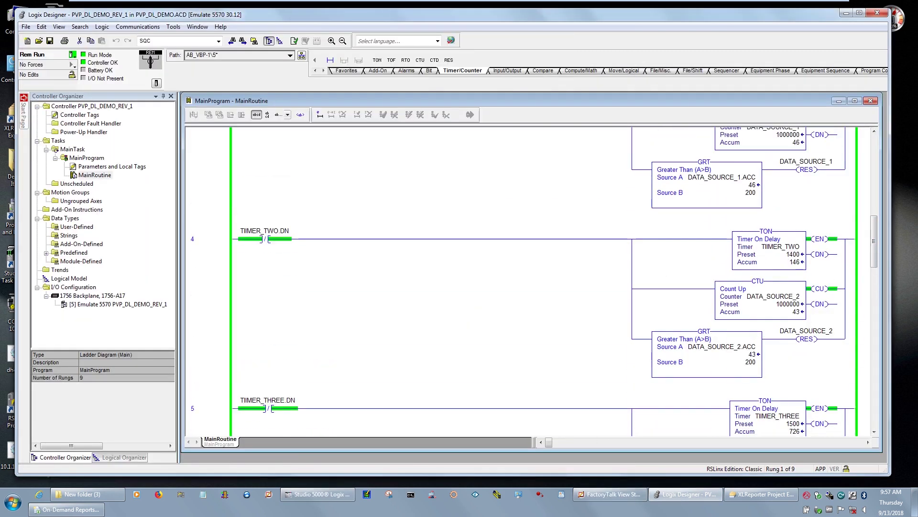
{"action": "scroll", "coordinate": [531, 281], "scroll_direction": "down", "scroll_amount": 2}
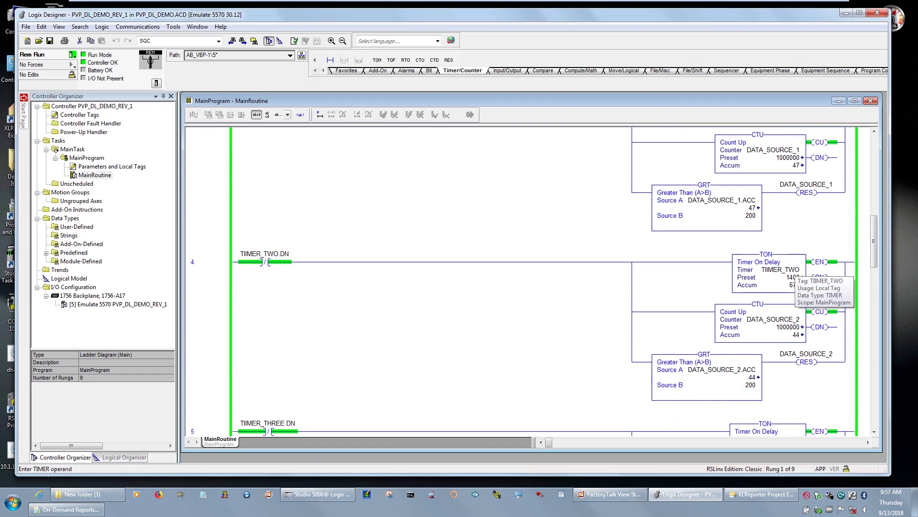
{"action": "scroll", "coordinate": [530, 281], "scroll_direction": "down", "scroll_amount": 4}
{"action": "scroll", "coordinate": [792, 165], "scroll_direction": "up", "scroll_amount": 4}
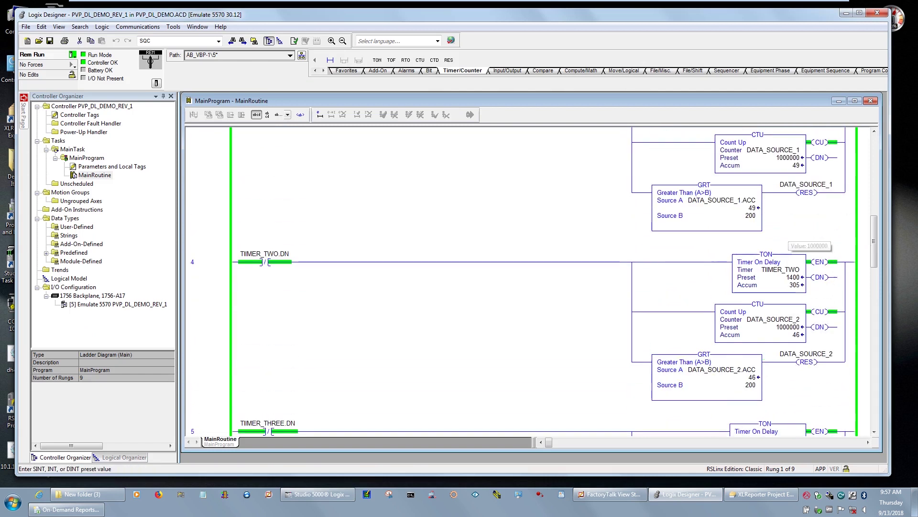
{"action": "scroll", "coordinate": [792, 165], "scroll_direction": "down", "scroll_amount": 10}
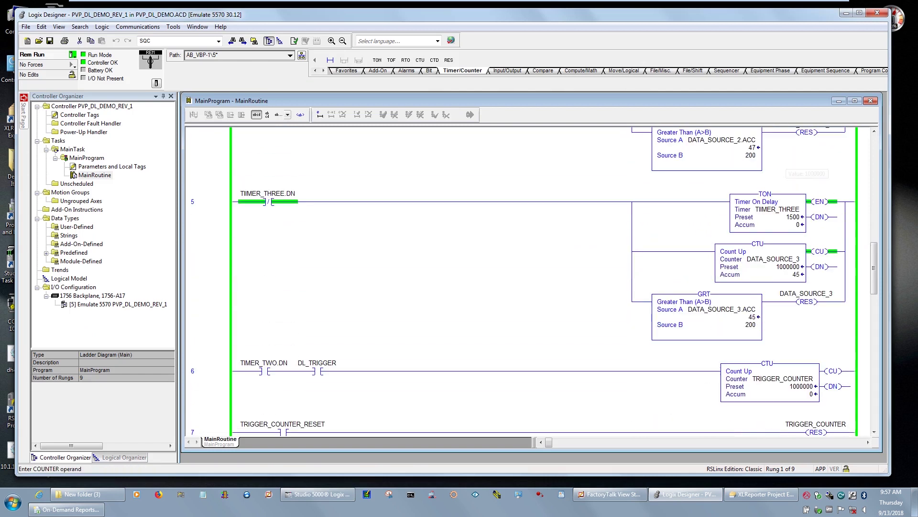
{"action": "mouse_move", "coordinate": [800, 226]}
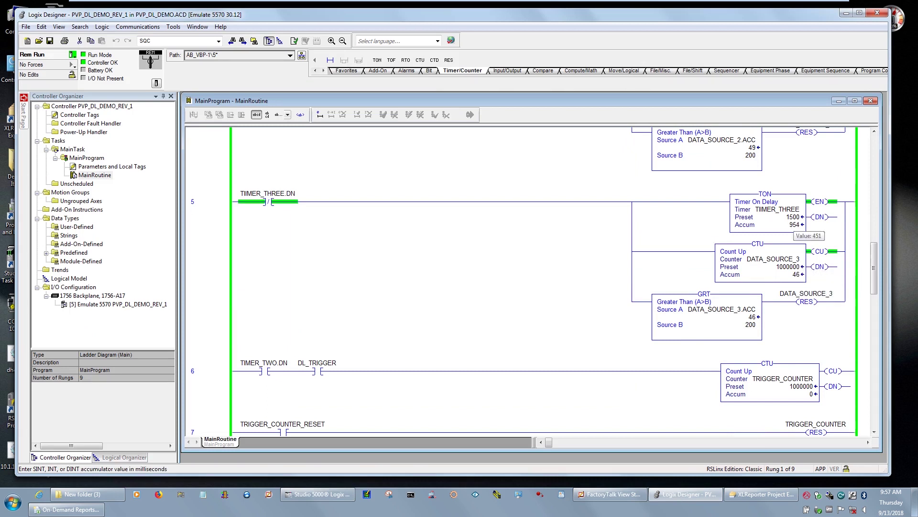
{"action": "scroll", "coordinate": [799, 225], "scroll_direction": "up", "scroll_amount": 8}
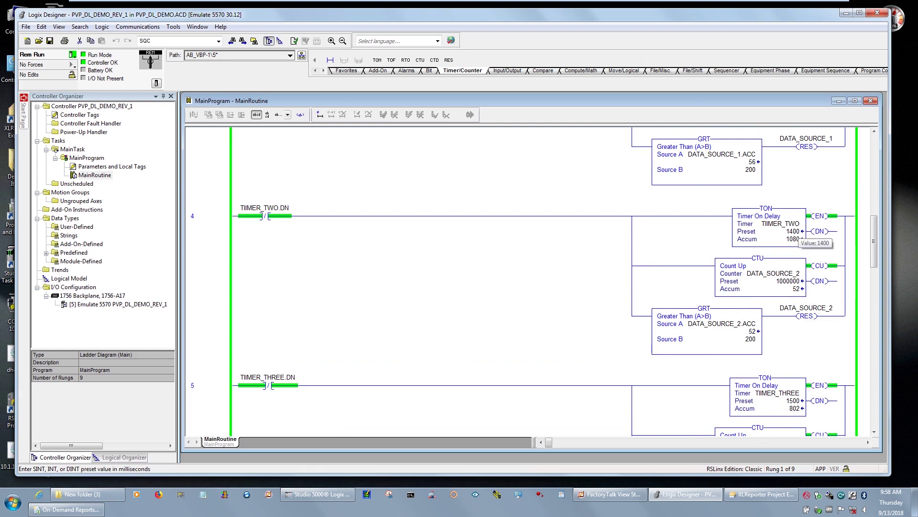
{"action": "scroll", "coordinate": [800, 226], "scroll_direction": "up", "scroll_amount": 8}
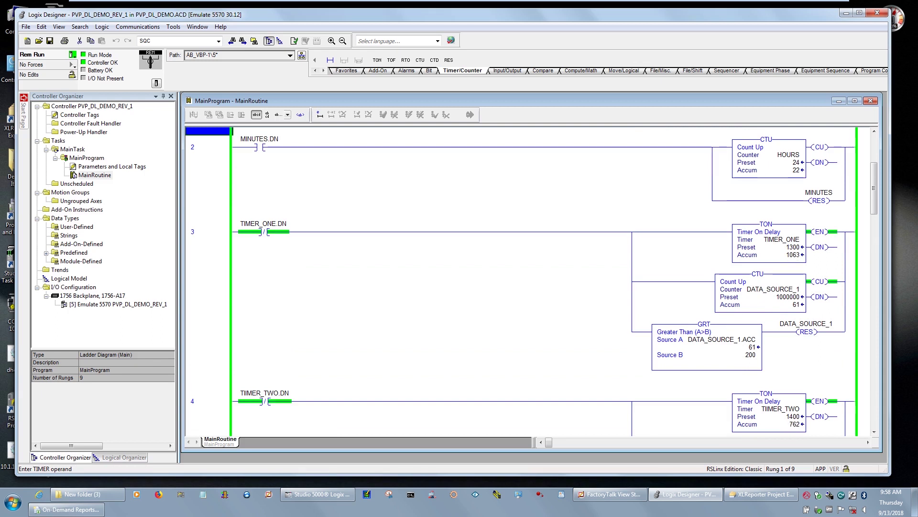
- Switch to FactoryTalk View Studio, stop the MAIN display's test run, and inspect the three data source displays and the MEDataStorePlus1 object
{"action": "left_click", "coordinate": [608, 495]}
{"action": "key", "text": "ctrl+t"}
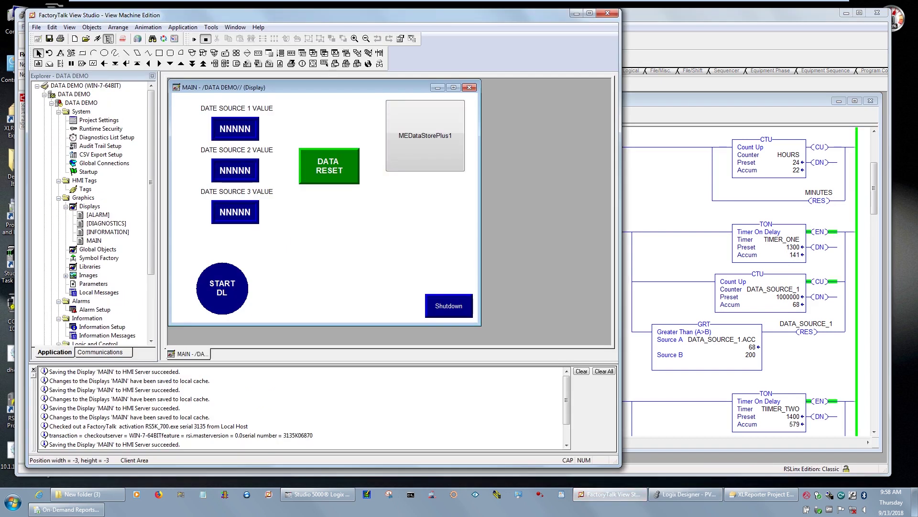
{"action": "left_click", "coordinate": [234, 129]}
{"action": "left_click", "coordinate": [235, 170]}
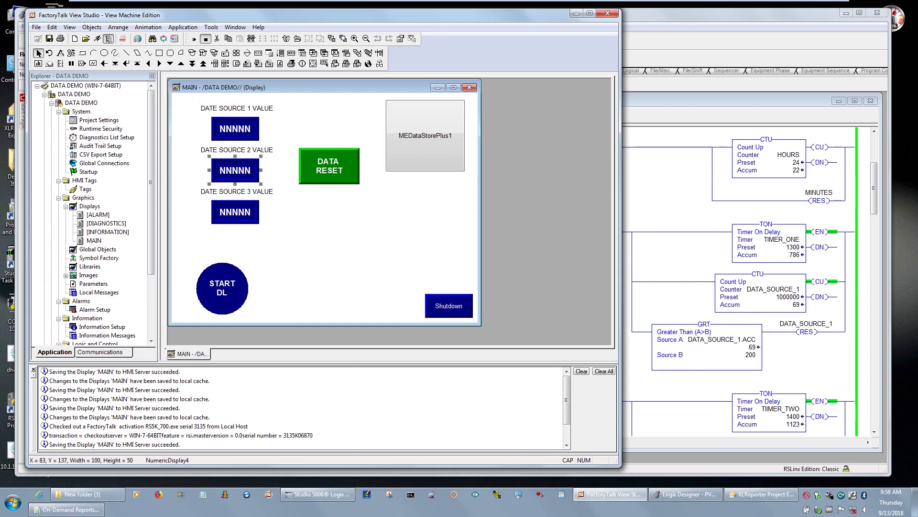
{"action": "left_click", "coordinate": [235, 212]}
{"action": "left_click", "coordinate": [425, 135]}
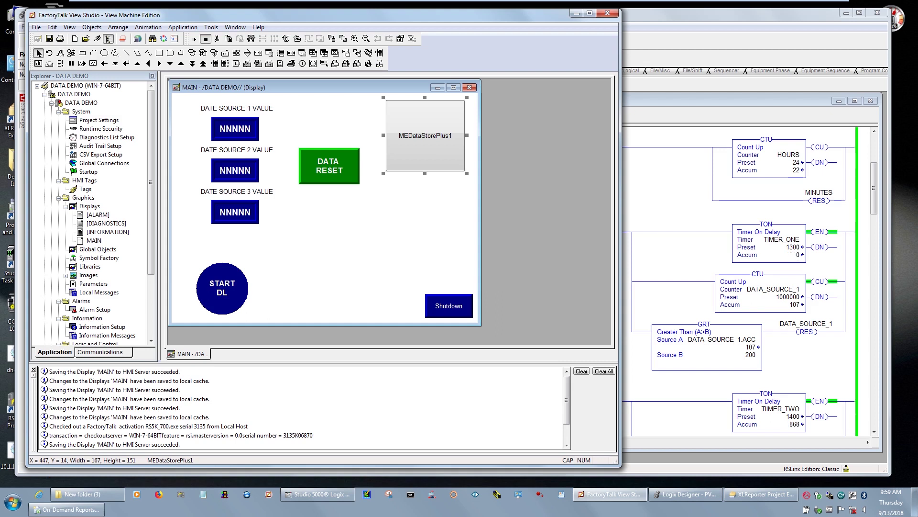
- Find ME DataStore Plus in the list of insertable ActiveX controls, and cancel the insertion
{"action": "left_click", "coordinate": [92, 28]}
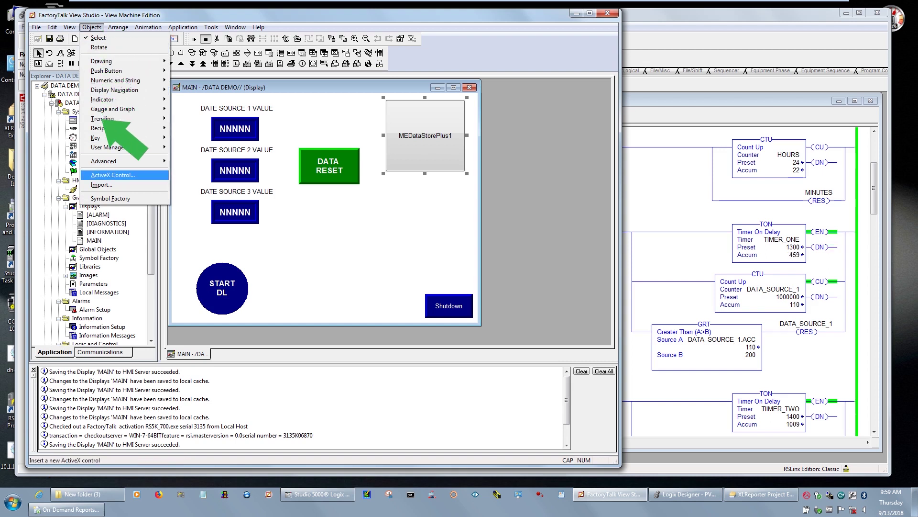
{"action": "left_click", "coordinate": [106, 175]}
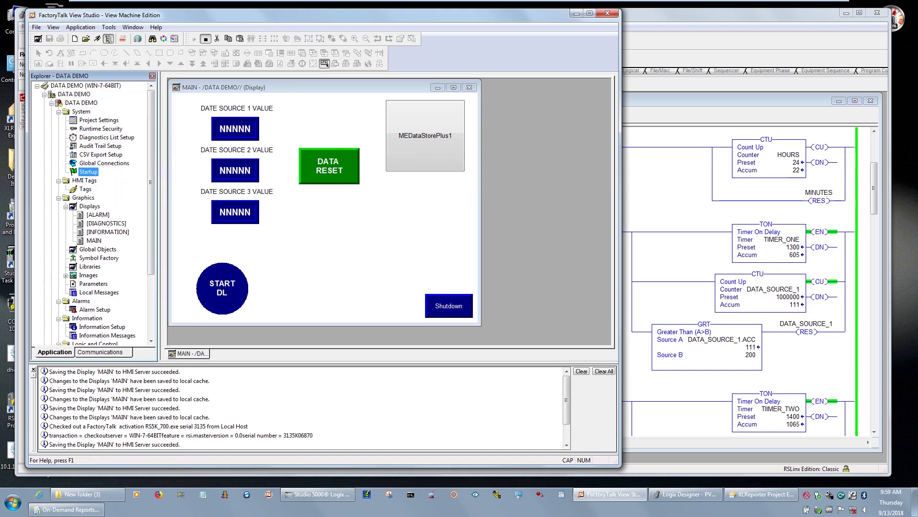
{"action": "left_click_drag", "start_coordinate": [356, 208], "coordinate": [423, 262]}
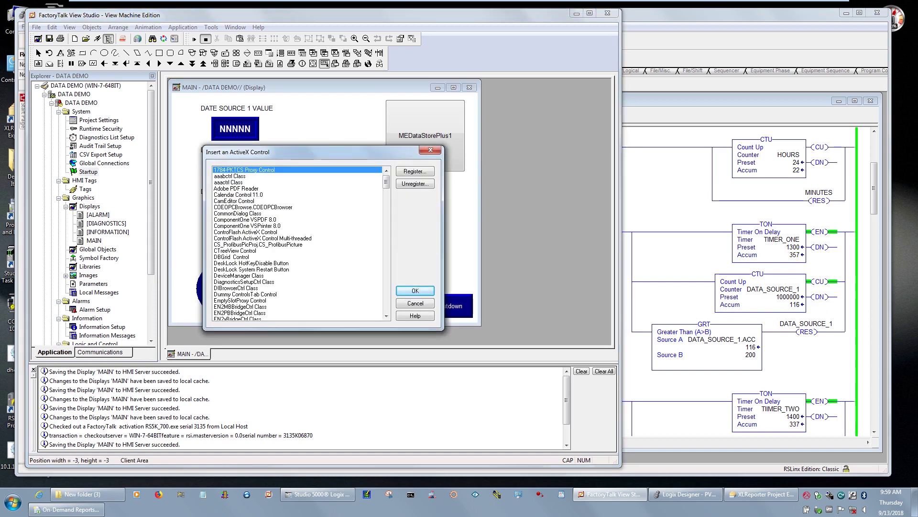
{"action": "scroll", "coordinate": [297, 244], "scroll_direction": "down", "scroll_amount": 20}
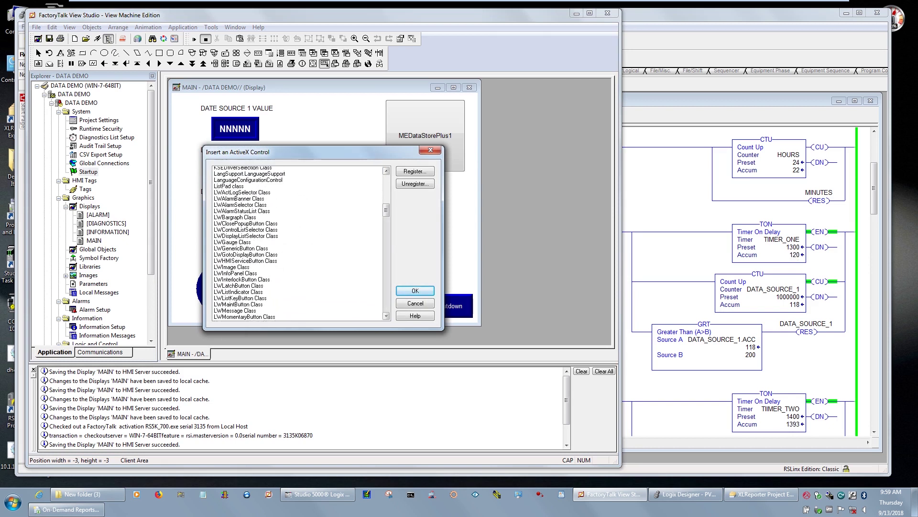
{"action": "scroll", "coordinate": [297, 244], "scroll_direction": "down", "scroll_amount": 7}
{"action": "left_click", "coordinate": [386, 171]}
{"action": "scroll", "coordinate": [386, 171], "scroll_direction": "up", "scroll_amount": 1}
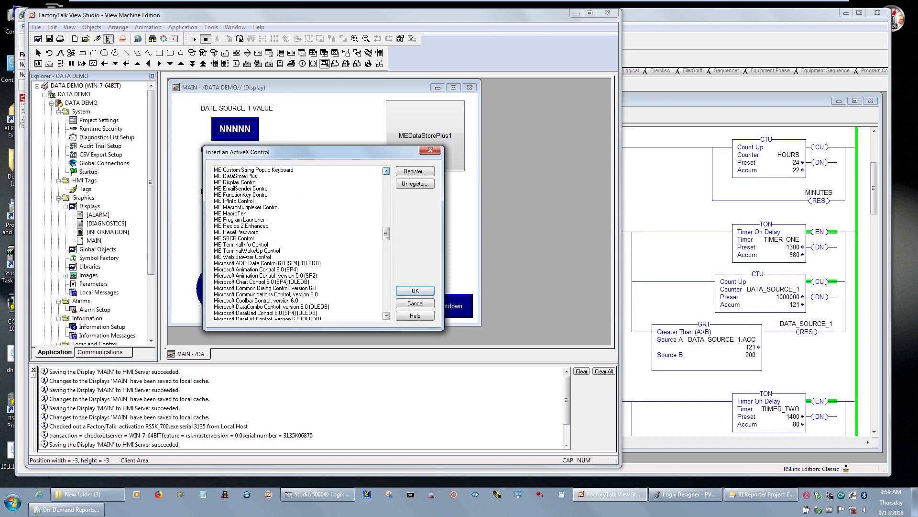
{"action": "left_click", "coordinate": [235, 176]}
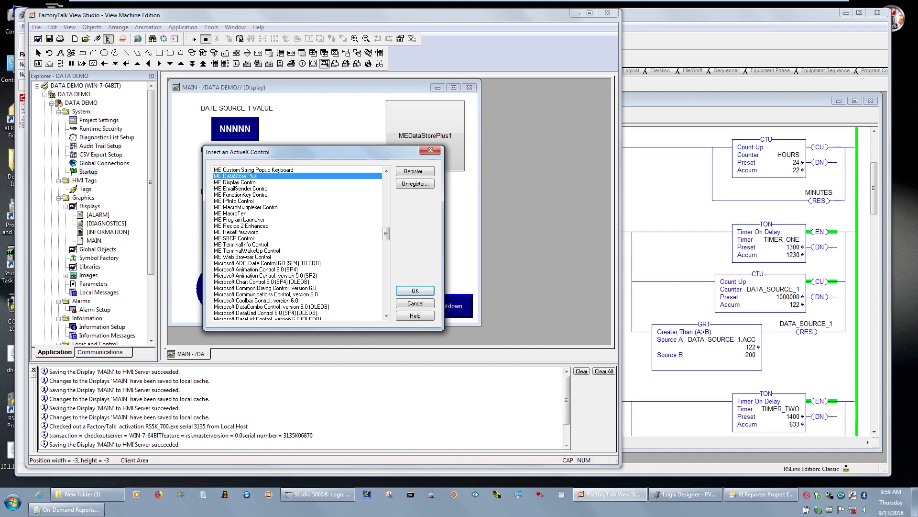
{"action": "scroll", "coordinate": [234, 176], "scroll_direction": "up", "scroll_amount": 2}
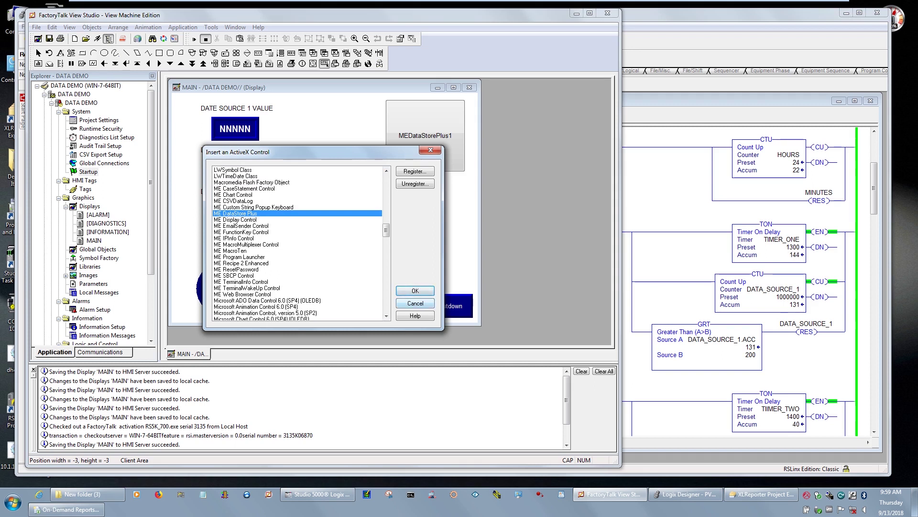
{"action": "left_click", "coordinate": [415, 303]}
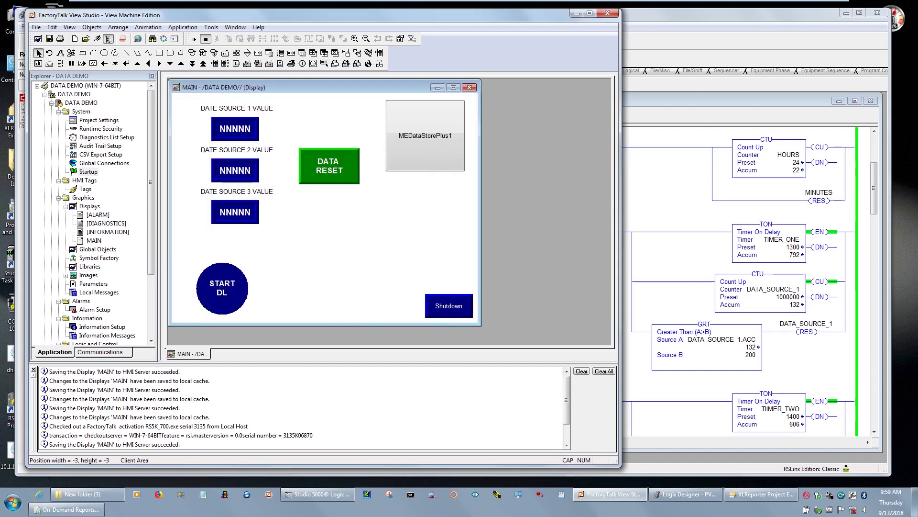
- Review MEDataStorePlus1's general, advanced, common and connection properties, and close them without changes
{"action": "double_click", "coordinate": [424, 135]}
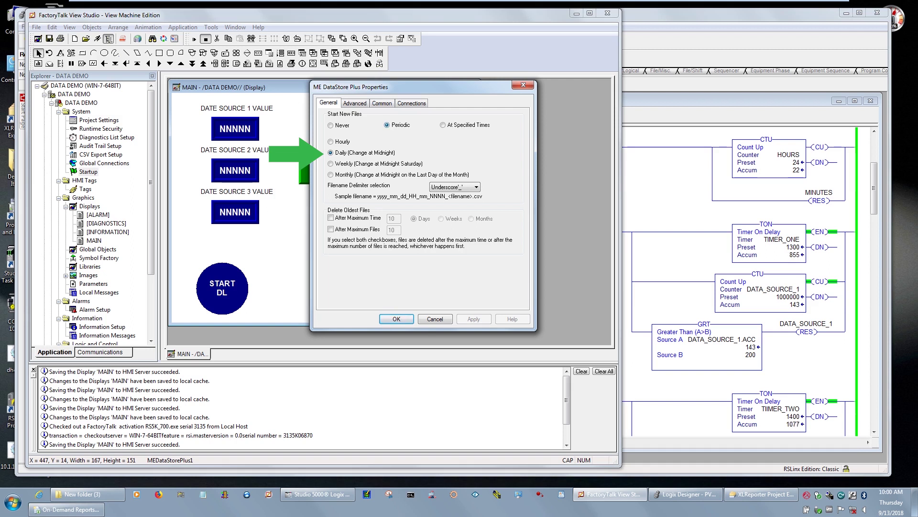
{"action": "left_click", "coordinate": [354, 103]}
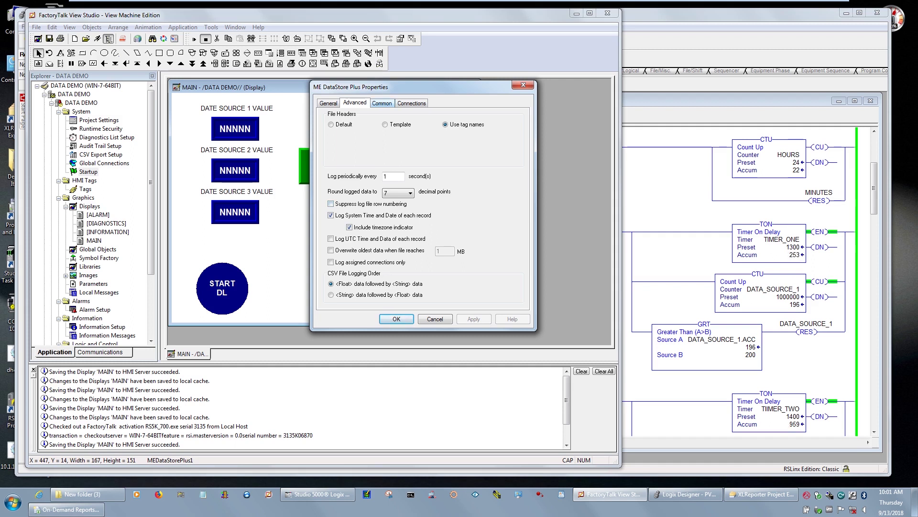
{"action": "left_click", "coordinate": [381, 102]}
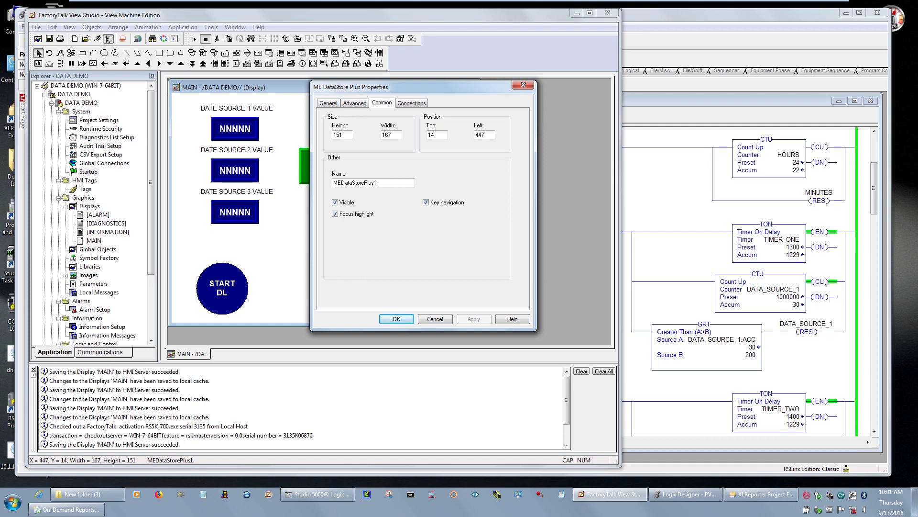
{"action": "key", "text": "ctrl+Tab"}
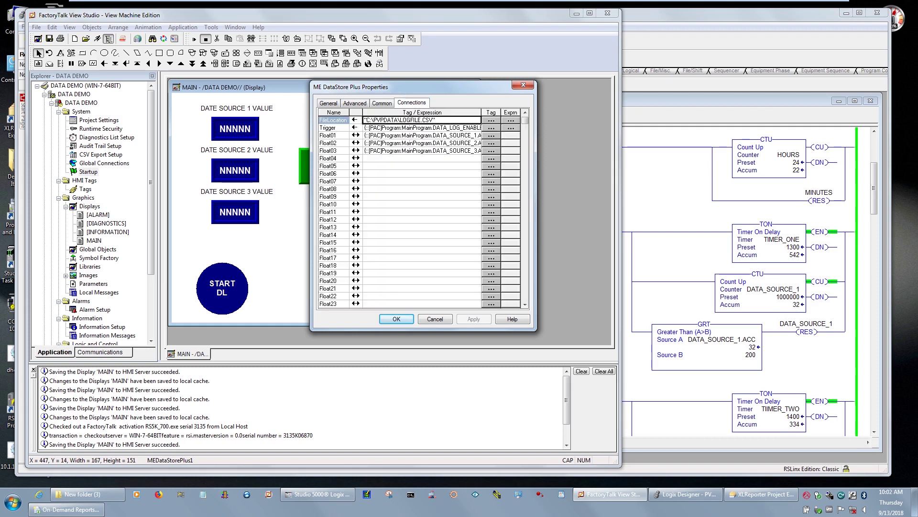
{"action": "left_click_drag", "start_coordinate": [421, 87], "coordinate": [444, 85]}
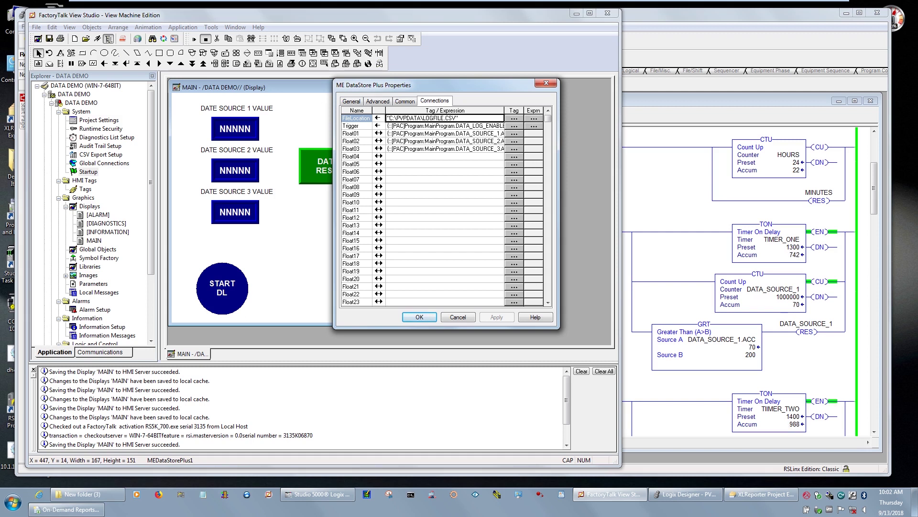
{"action": "left_click", "coordinate": [458, 317]}
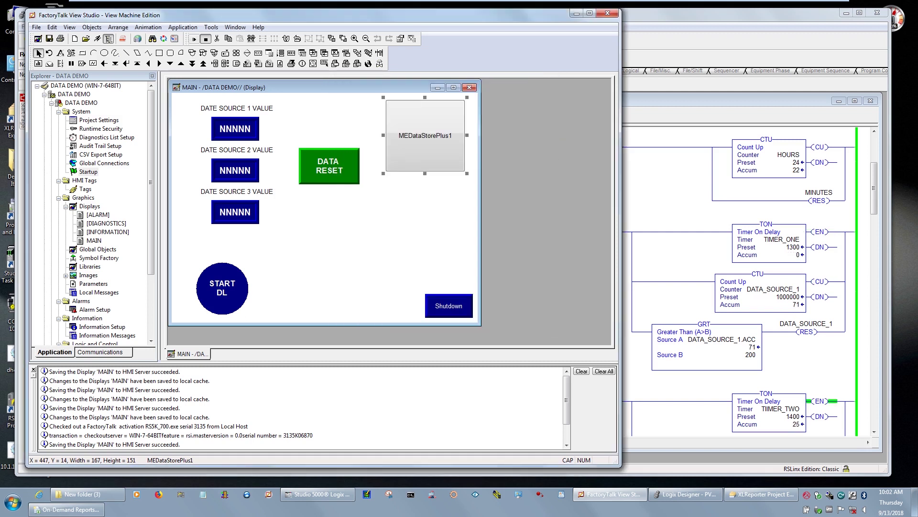
- Start a test run of the MAIN display, minimize Logix Designer, and open the C:\PVPDATA folder in Windows Explorer
{"action": "left_click", "coordinate": [194, 39]}
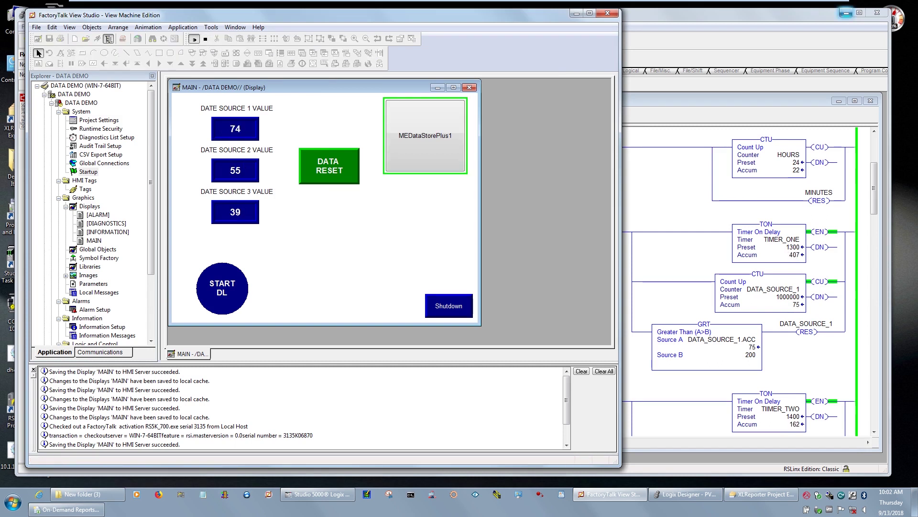
{"action": "left_click", "coordinate": [846, 13]}
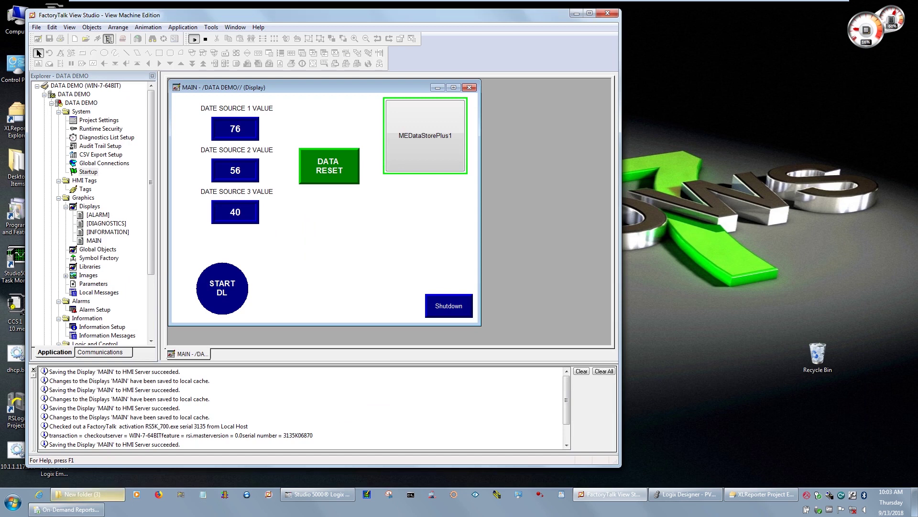
{"action": "left_click", "coordinate": [88, 493]}
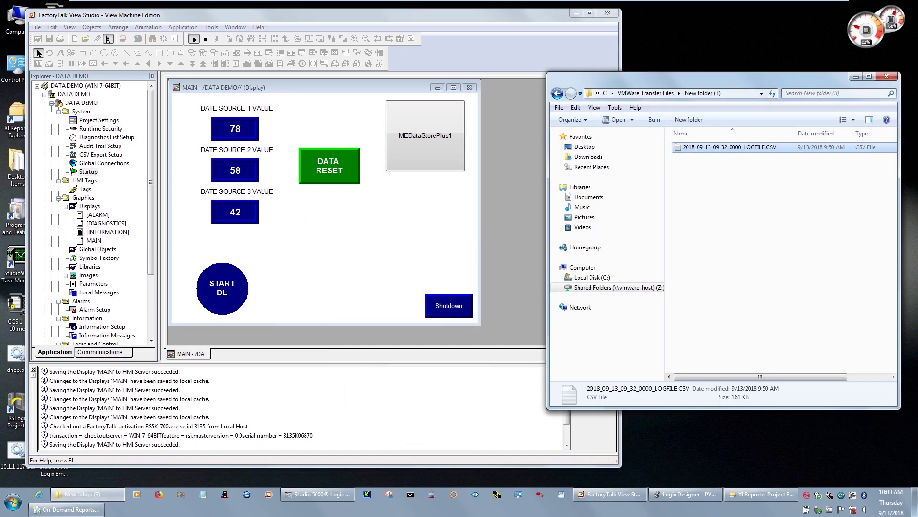
{"action": "left_click", "coordinate": [589, 278]}
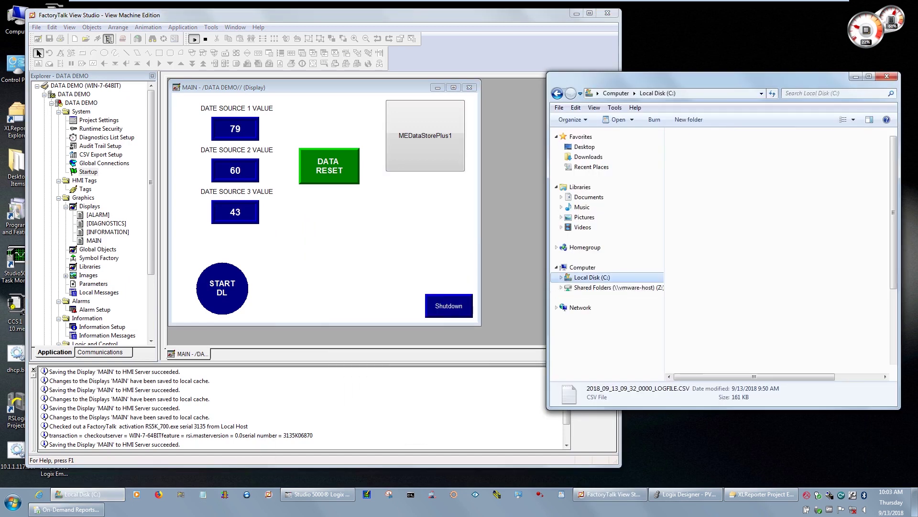
{"action": "double_click", "coordinate": [695, 308]}
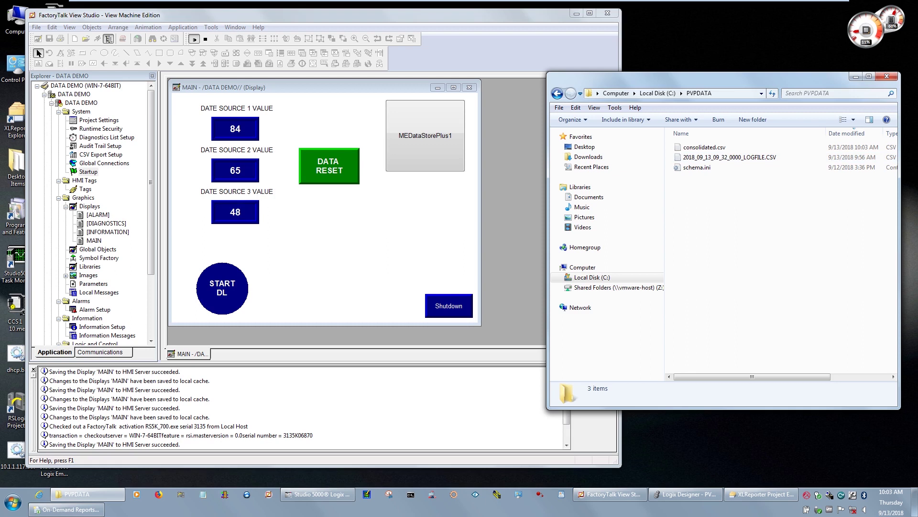
- Switch to On-Demand Reports, review its content options with automatic refresh and its display options, and close them without changes
{"action": "left_click", "coordinate": [425, 136]}
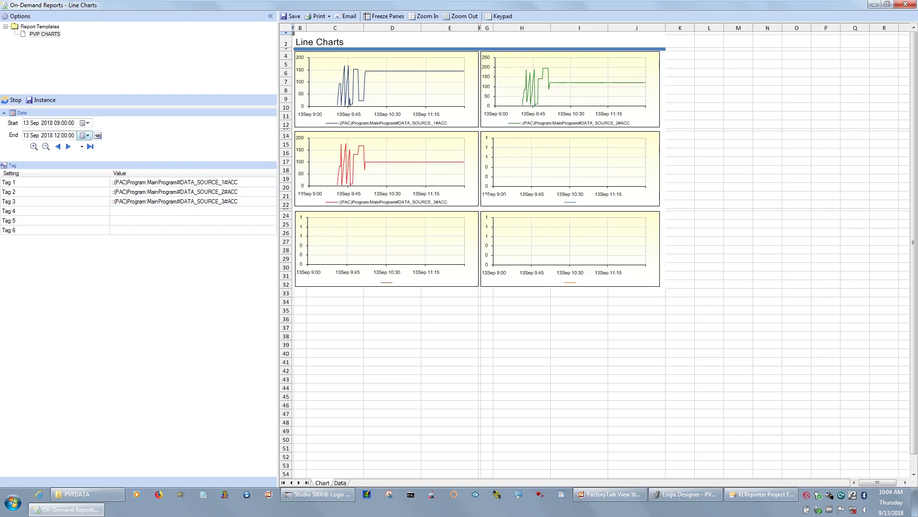
{"action": "left_click", "coordinate": [18, 16]}
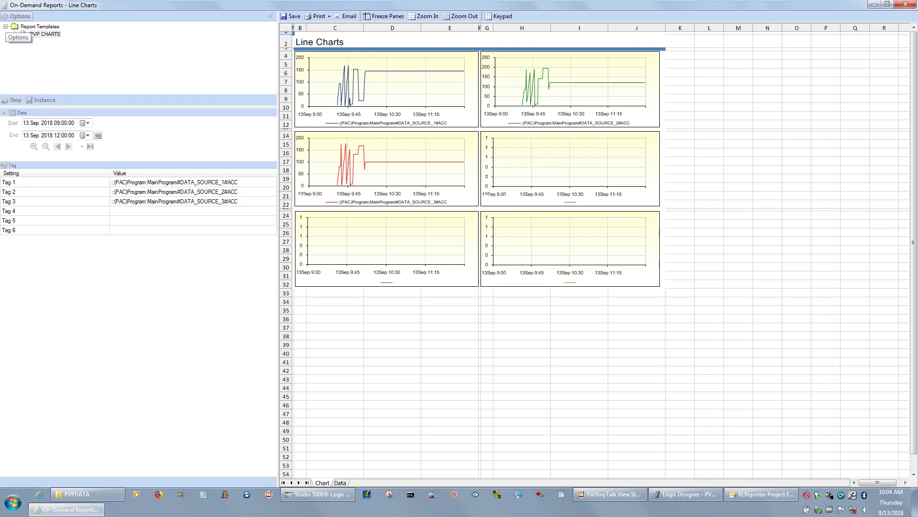
{"action": "left_click", "coordinate": [450, 198]}
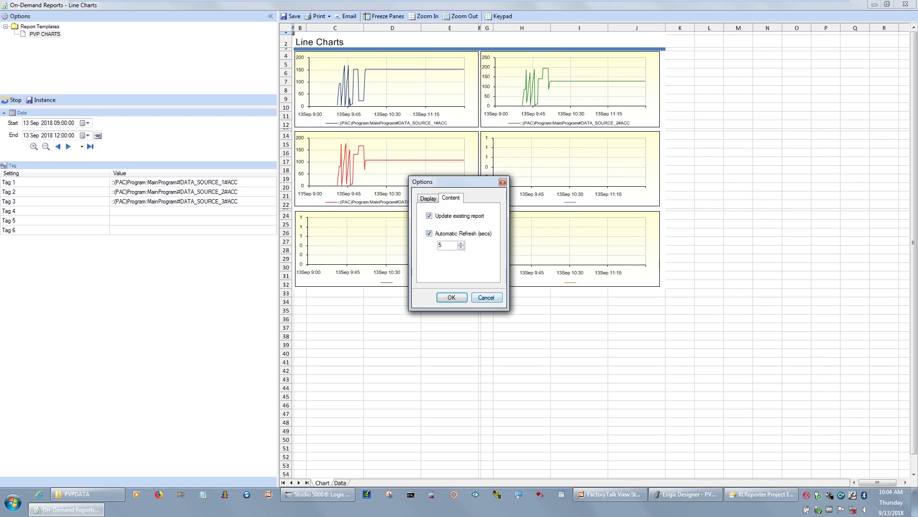
{"action": "left_click", "coordinate": [486, 297]}
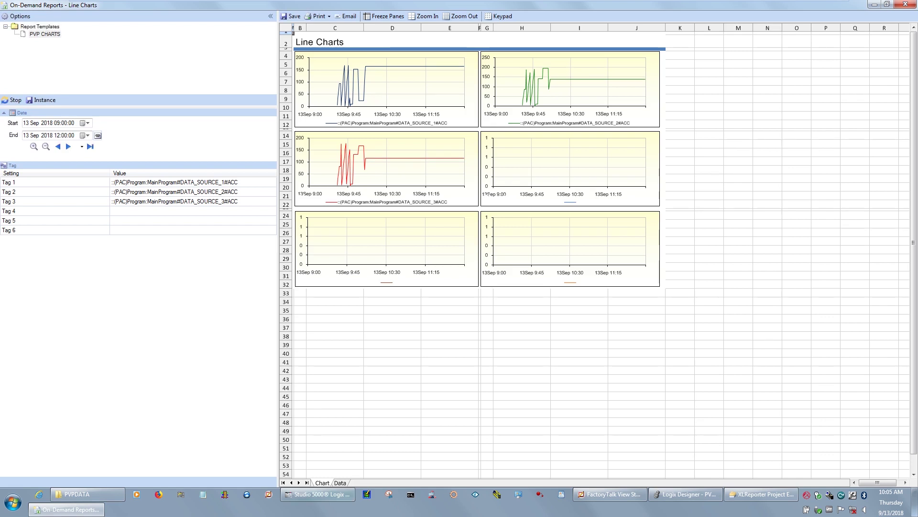
{"action": "left_click", "coordinate": [16, 16]}
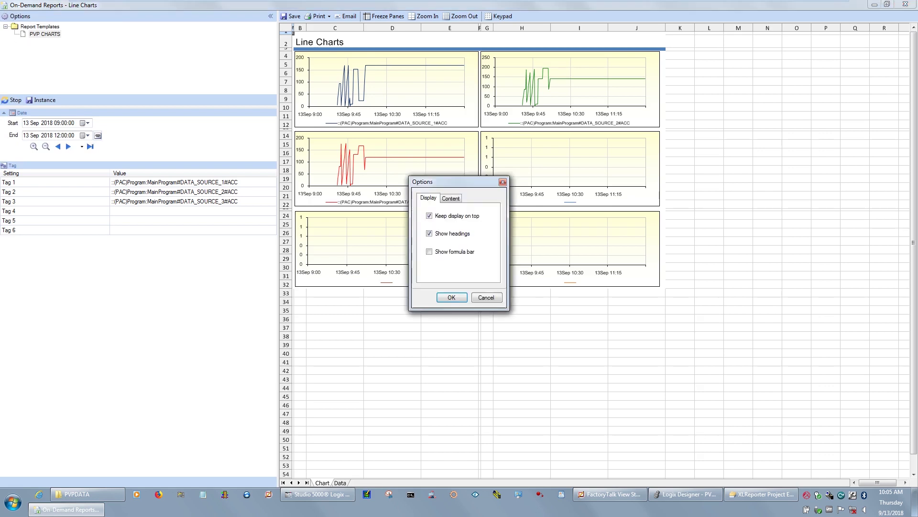
{"action": "left_click", "coordinate": [486, 297]}
- Stop the Line Charts report's automatic refresh, look through the logged values on the Data sheet, and return to the Chart sheet
{"action": "left_click", "coordinate": [11, 100]}
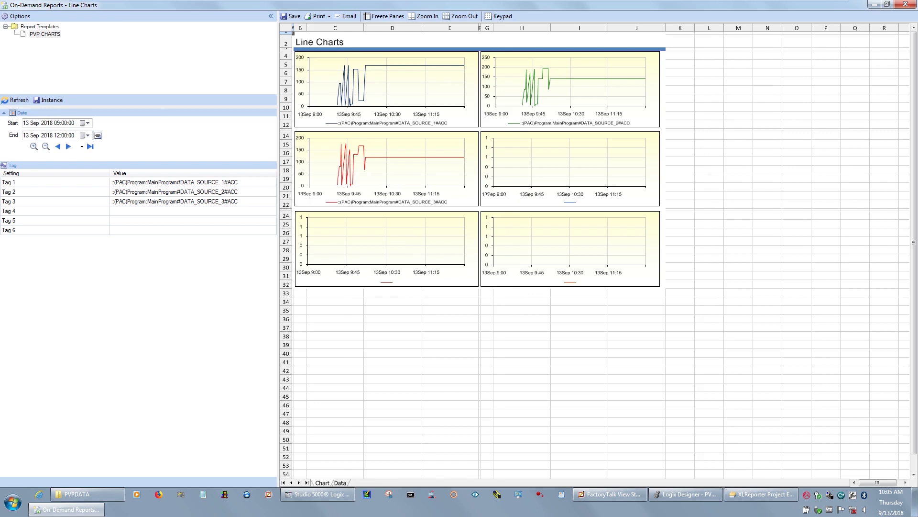
{"action": "left_click", "coordinate": [340, 482]}
{"action": "scroll", "coordinate": [593, 258], "scroll_direction": "down", "scroll_amount": 14}
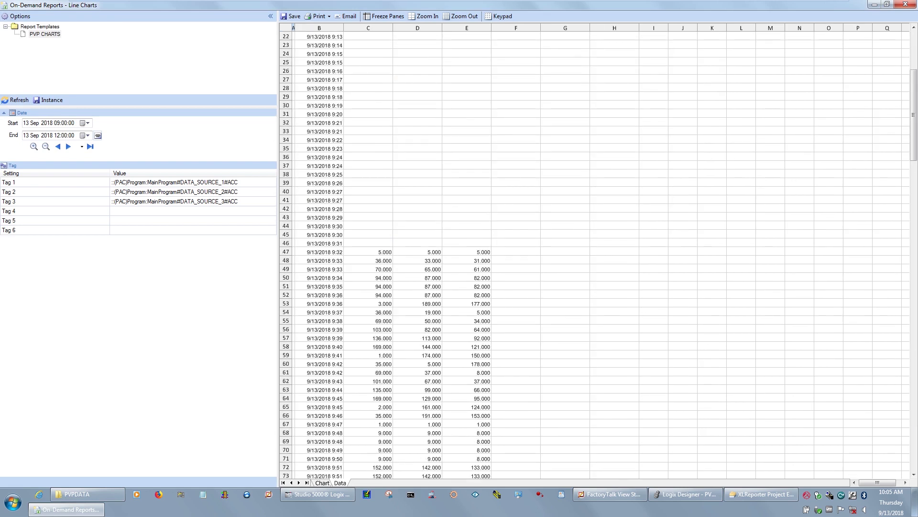
{"action": "scroll", "coordinate": [593, 258], "scroll_direction": "down", "scroll_amount": 13}
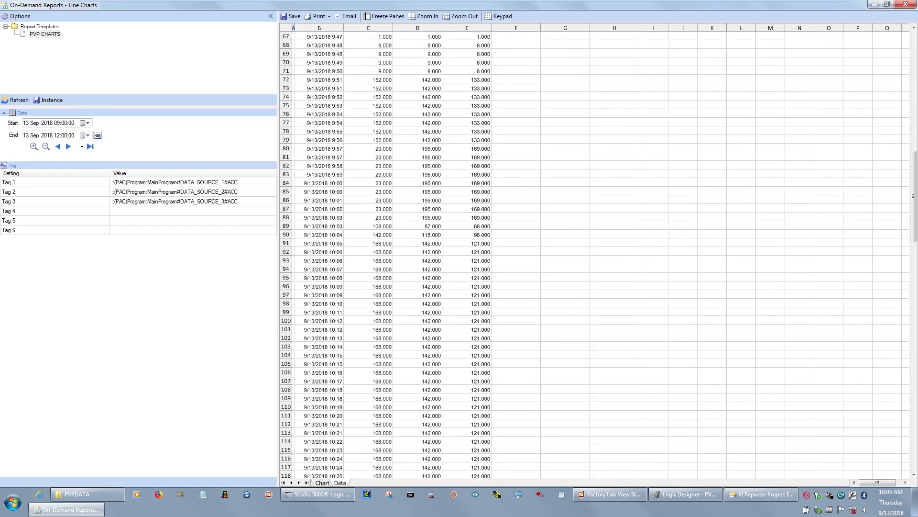
{"action": "scroll", "coordinate": [593, 258], "scroll_direction": "down", "scroll_amount": 20}
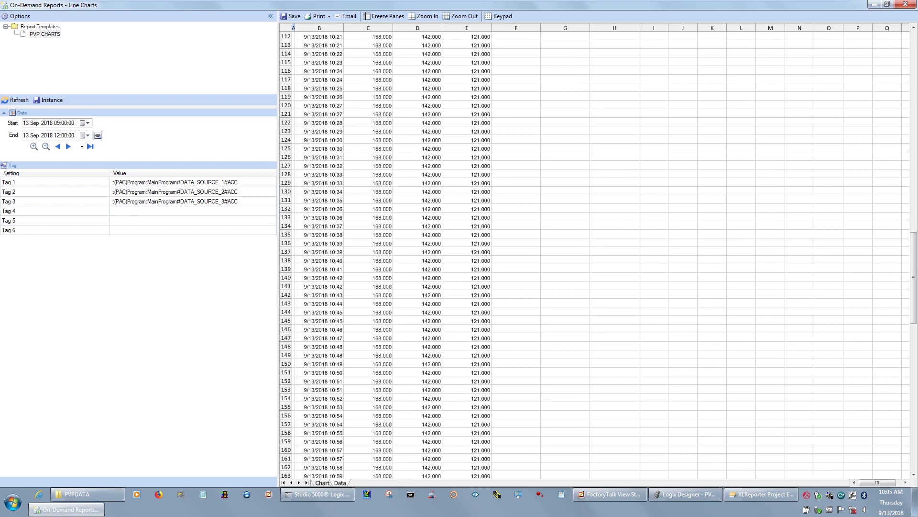
{"action": "scroll", "coordinate": [593, 258], "scroll_direction": "down", "scroll_amount": 20}
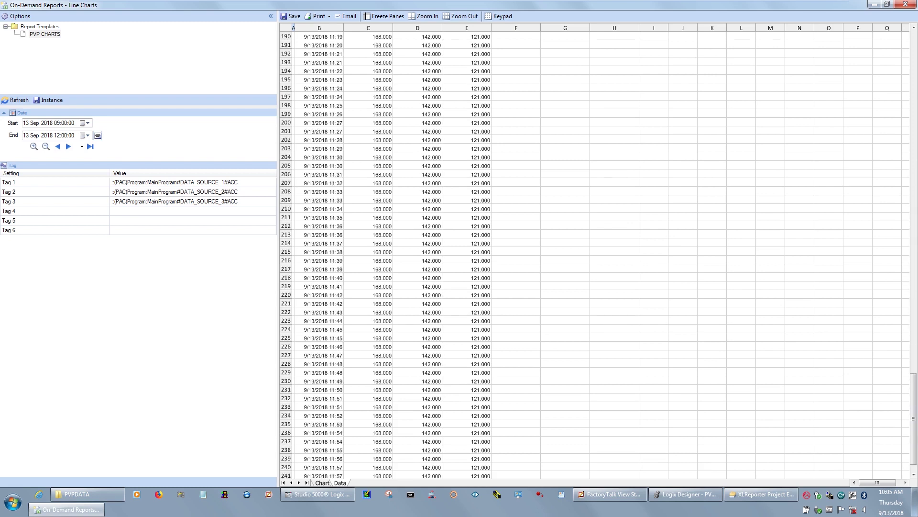
{"action": "scroll", "coordinate": [593, 258], "scroll_direction": "up", "scroll_amount": 20}
{"action": "scroll", "coordinate": [593, 258], "scroll_direction": "up", "scroll_amount": 7}
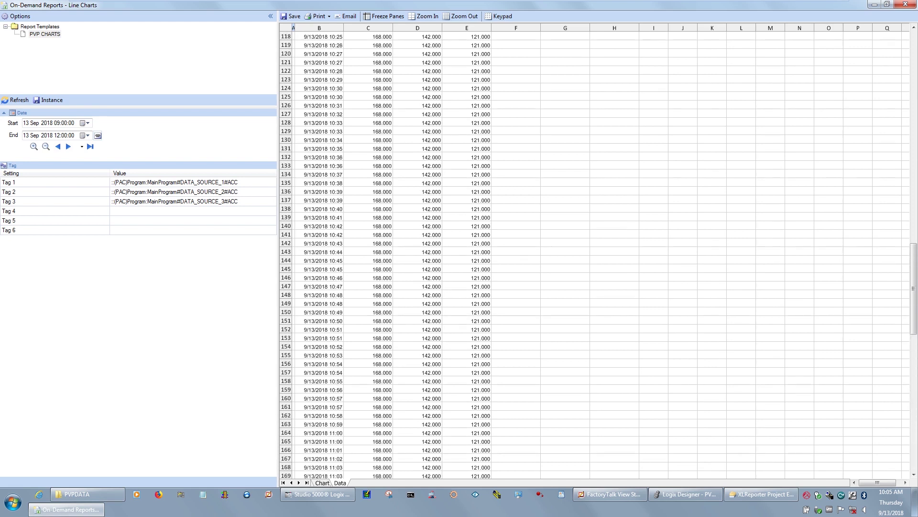
{"action": "left_click", "coordinate": [321, 482]}
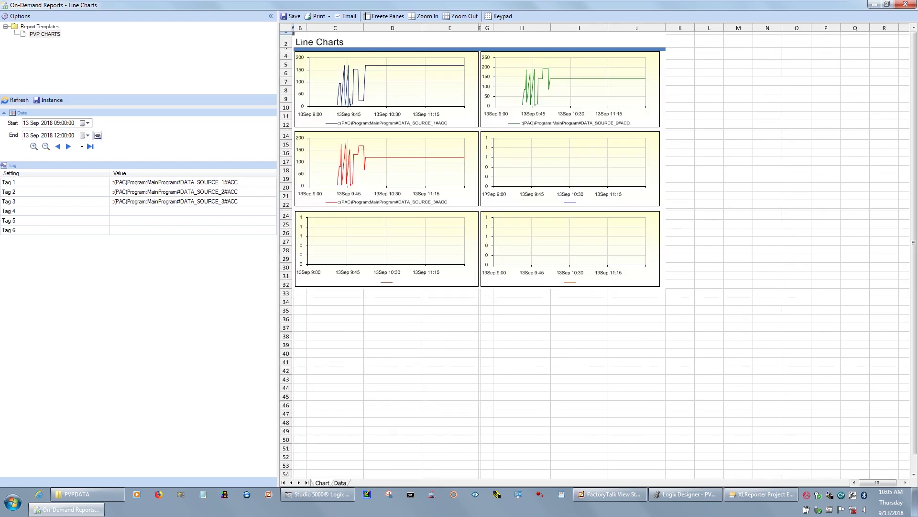
- Minimize On-Demand Reports and XLReporter Project Explorer, and autofit all column widths of 2018_09_13_09_32_0000_LOGFILE.CSV in Excel
{"action": "left_click", "coordinate": [874, 4]}
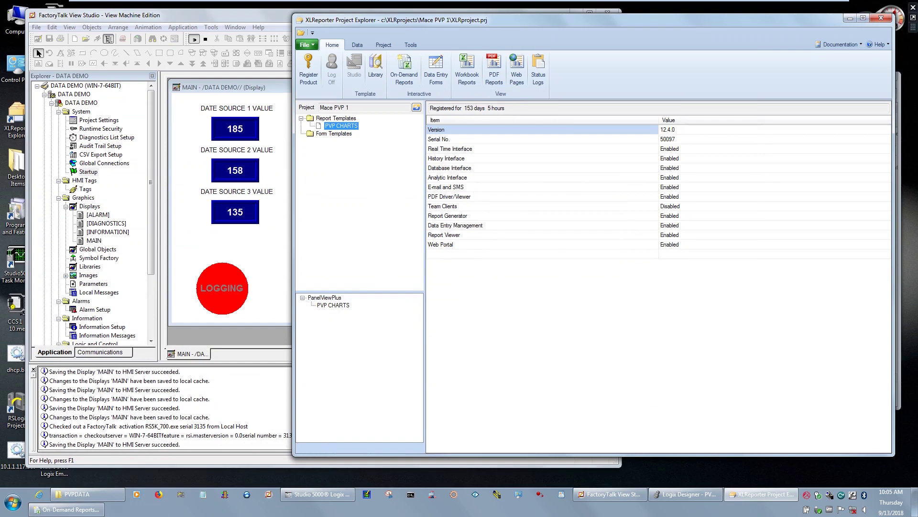
{"action": "left_click", "coordinate": [849, 17]}
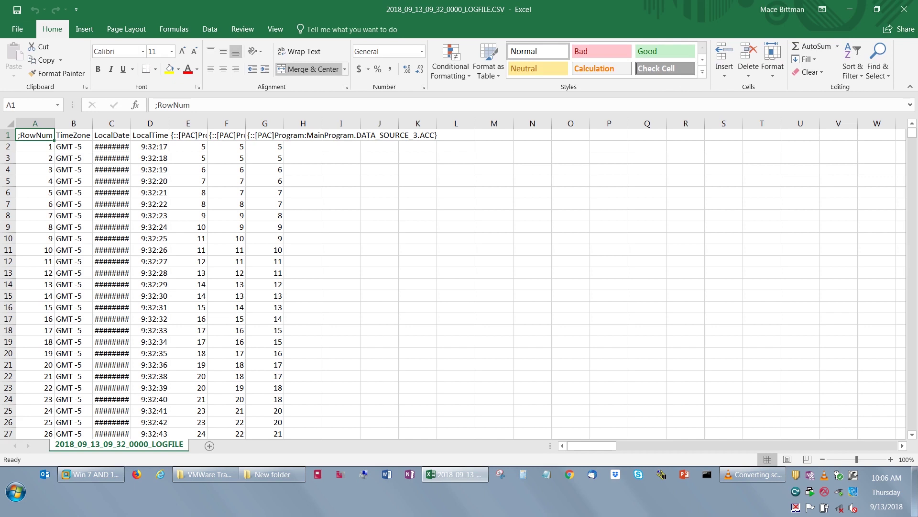
{"action": "key", "text": "ctrl+a"}
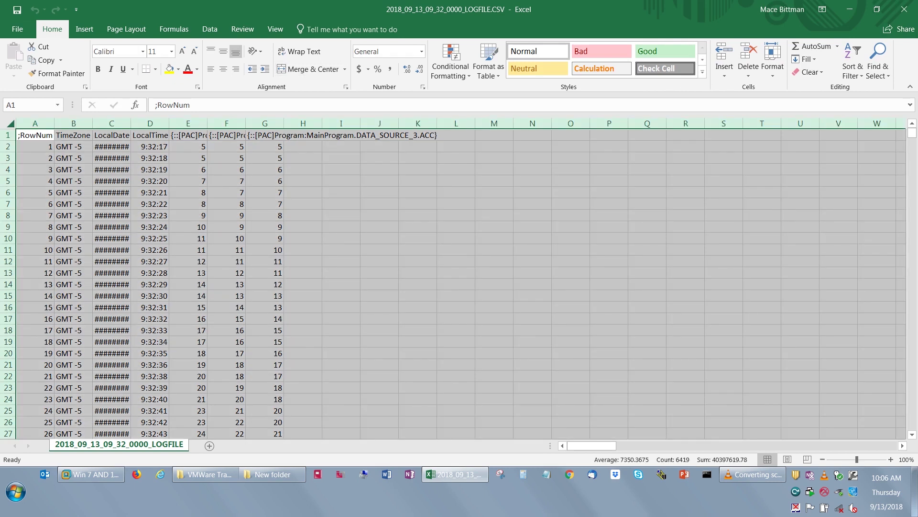
{"action": "key", "text": "alt+h"}
{"action": "key", "text": "o"}
{"action": "key", "text": "i"}
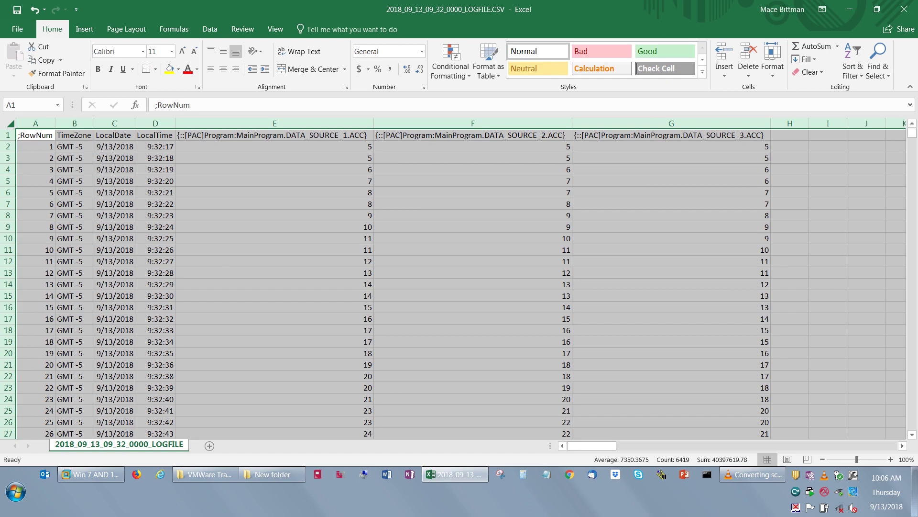
{"action": "scroll", "coordinate": [460, 282], "scroll_direction": "down", "scroll_amount": 2}
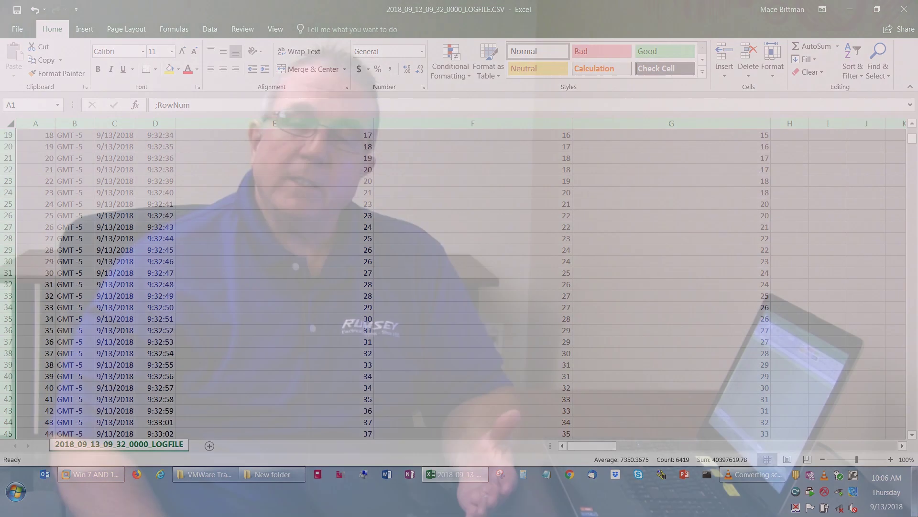